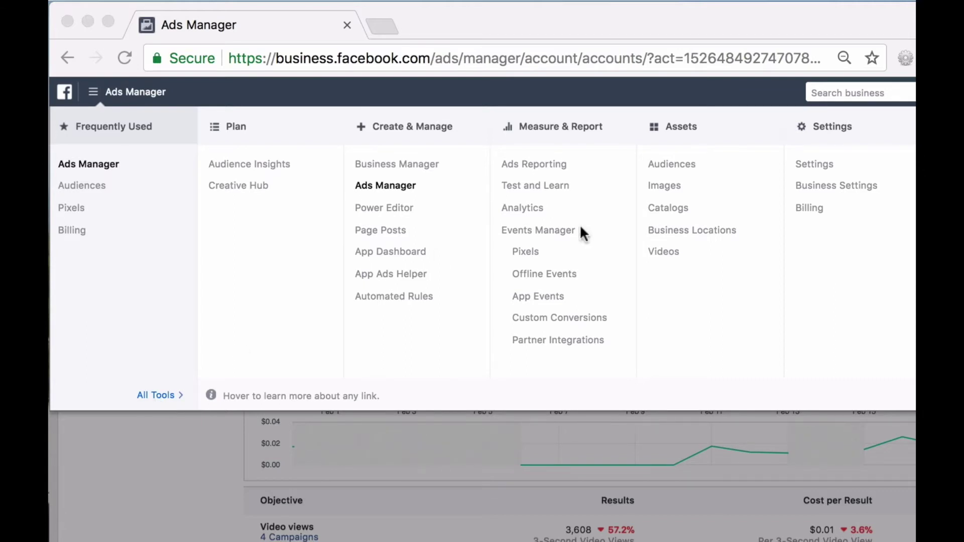
From the Audiences library, start a new Custom Audience to see the available audience sources.
left_click(676, 161)
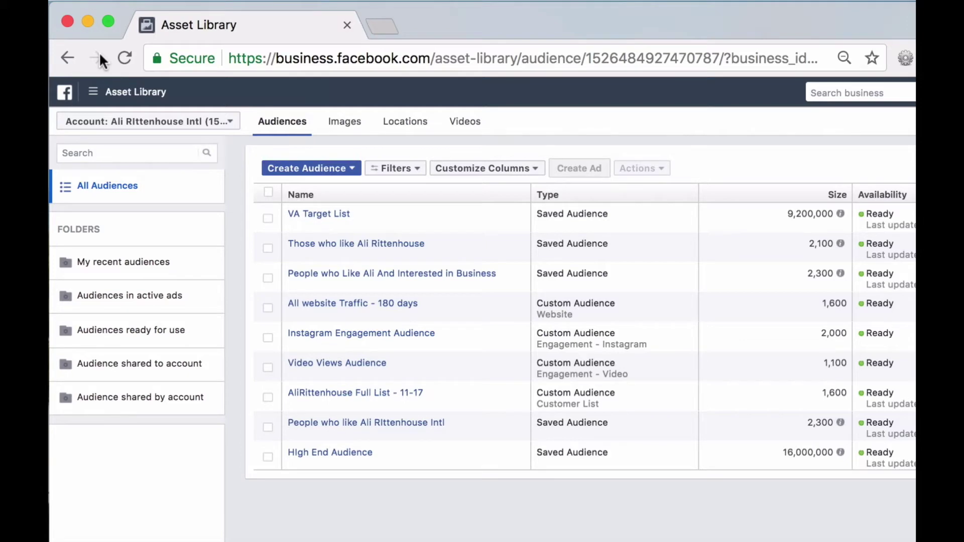
left_click(353, 171)
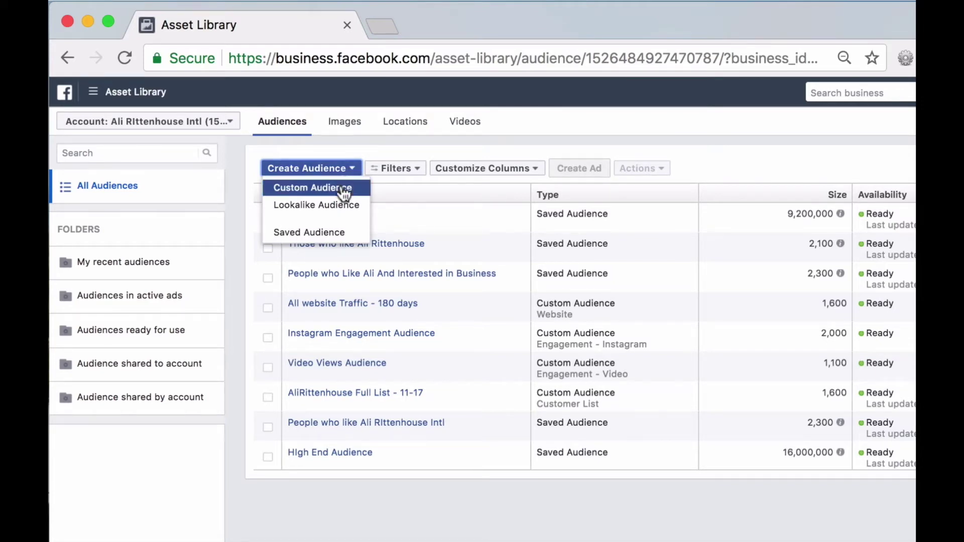
left_click(344, 191)
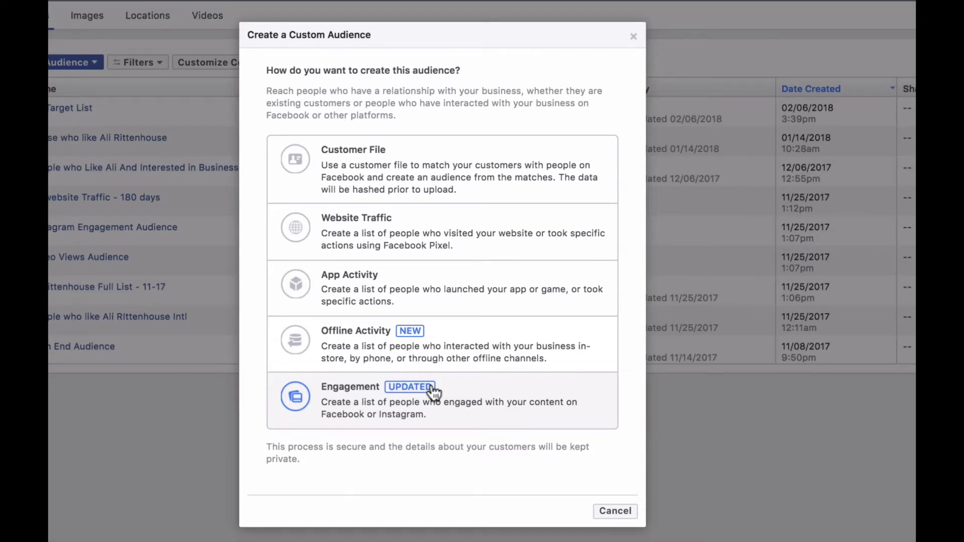
Build a Website Traffic audience of all website visitors, named with the owner's name plus 'All Website Visitors'.
left_click(460, 222)
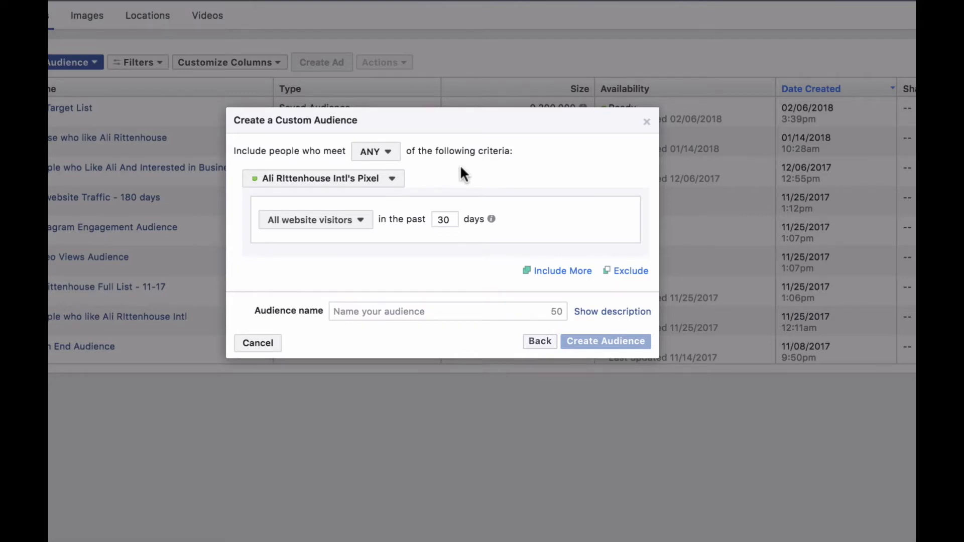
left_click(321, 220)
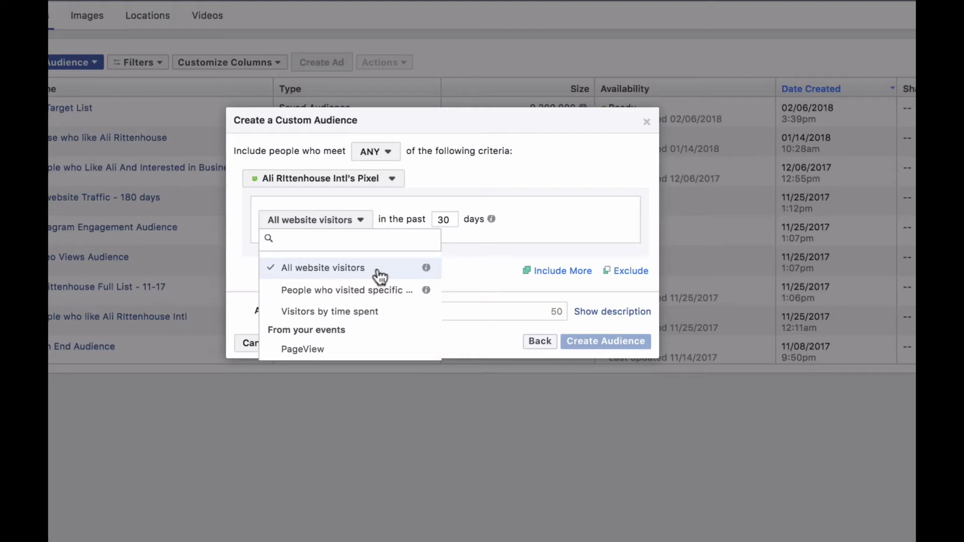
left_click(505, 273)
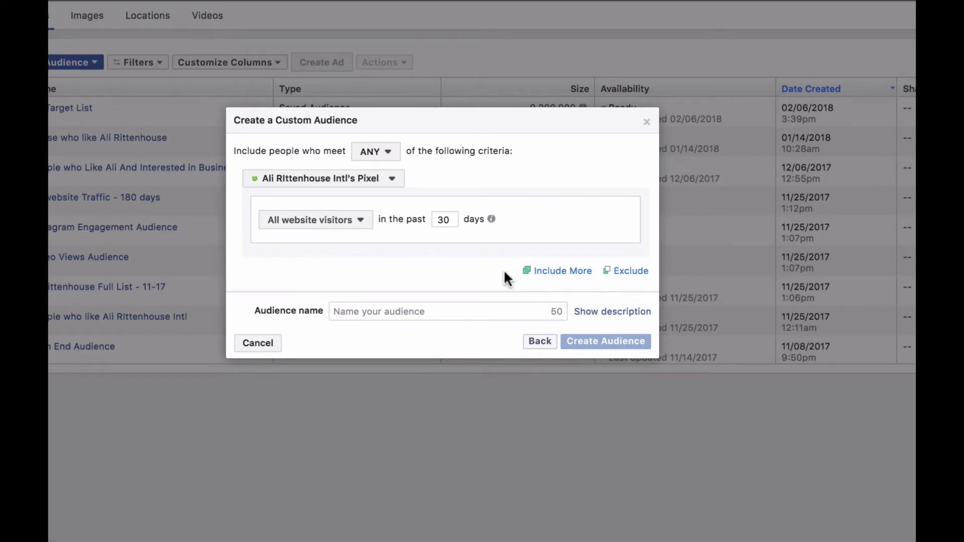
left_click(422, 312)
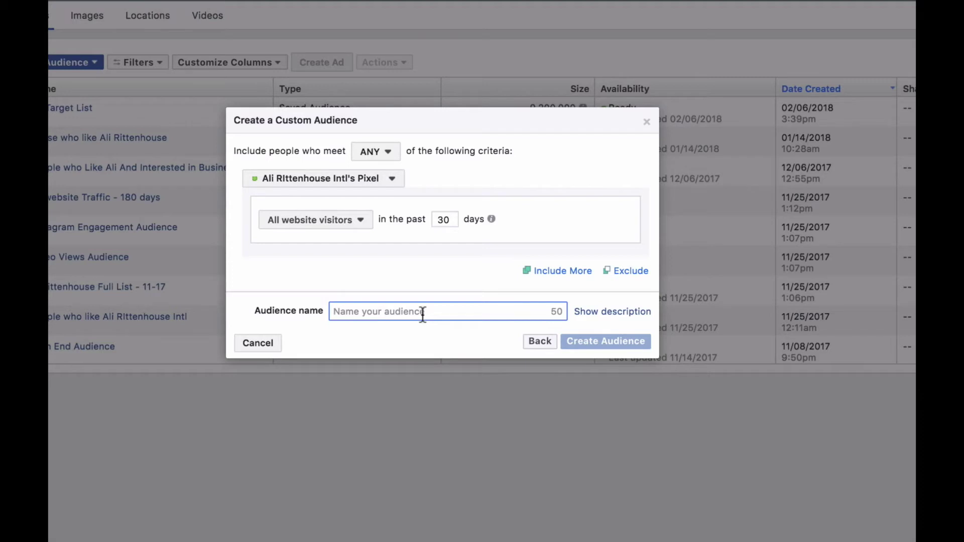
type("Ali R")
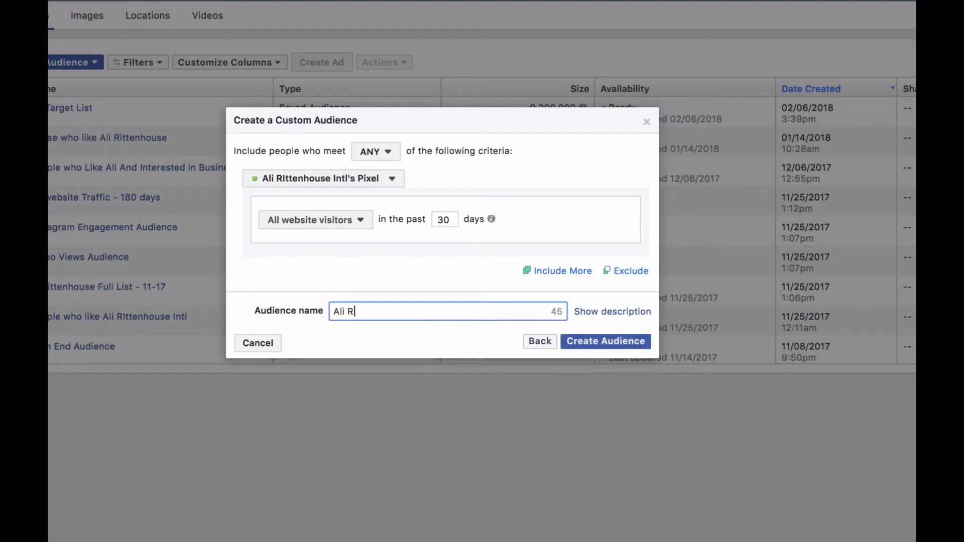
type("ittenhouse All Web")
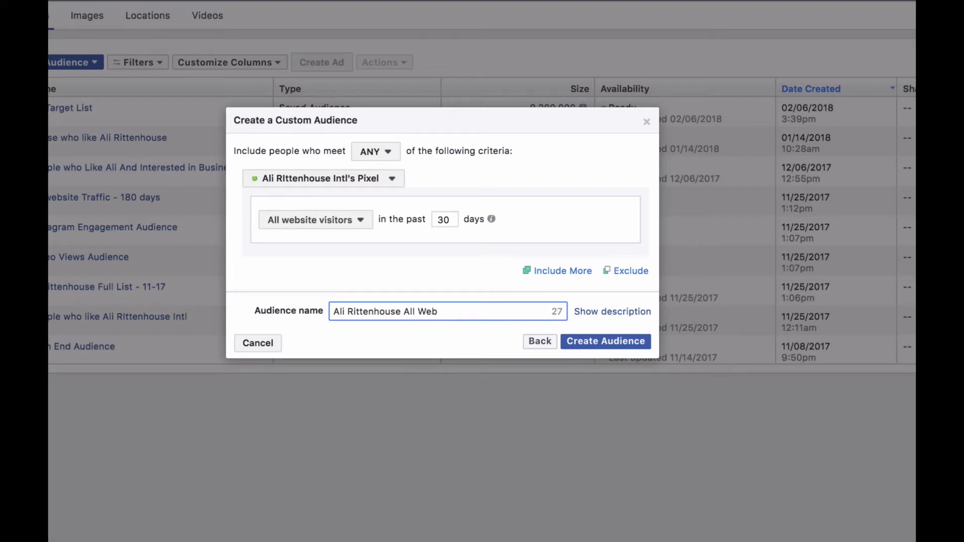
type("site Visitors")
left_click(624, 343)
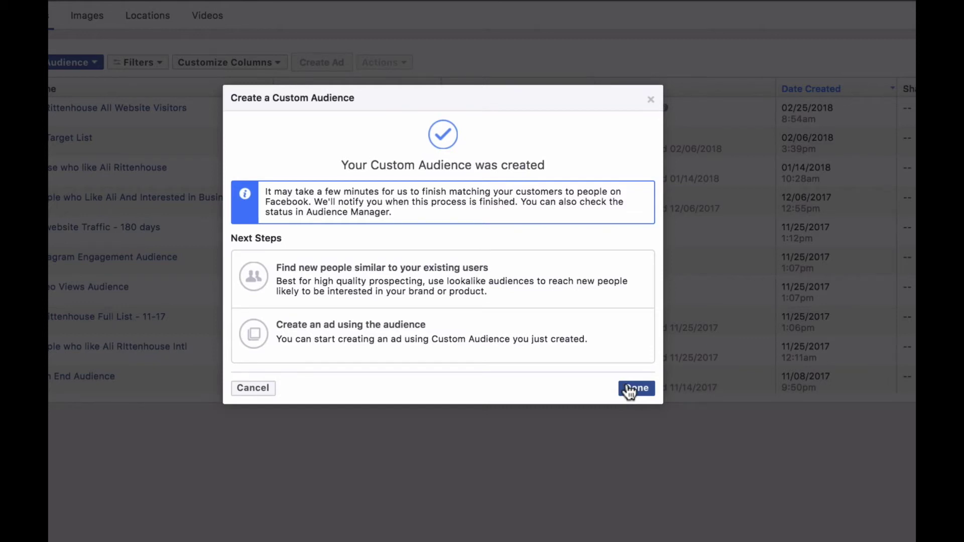
Dismiss the confirmation so All Website Visitors tops the audience list as Populating.
left_click(636, 389)
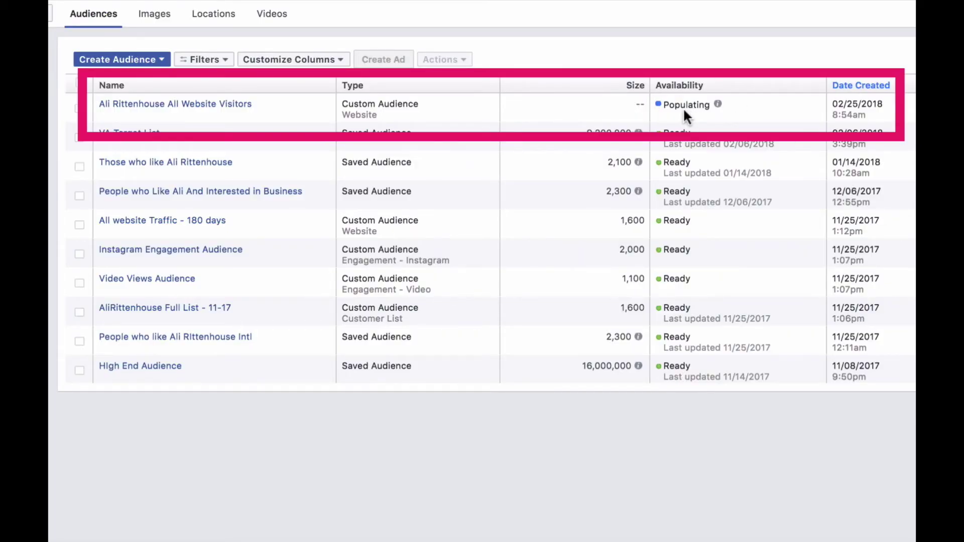
Start another custom audience from Engagement, using Video as the source.
left_click(130, 61)
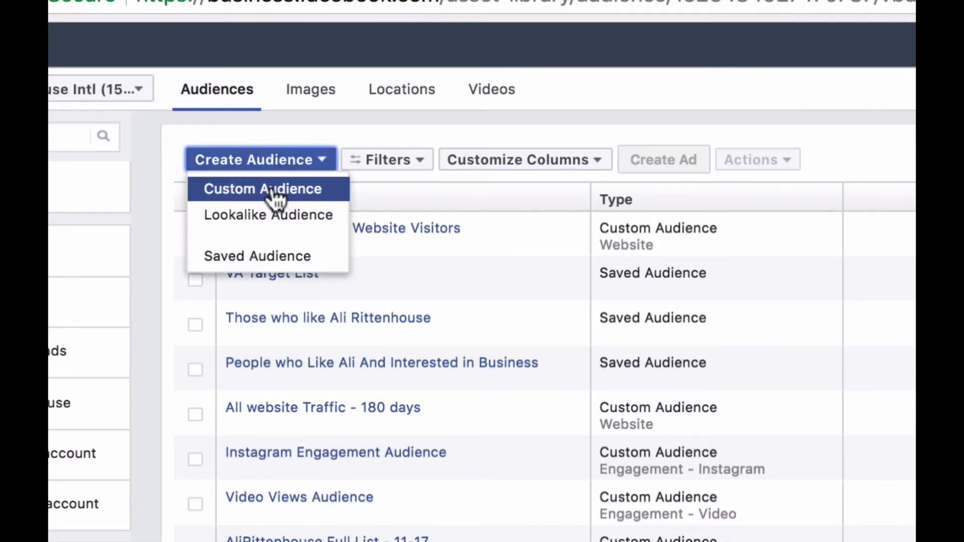
left_click(276, 196)
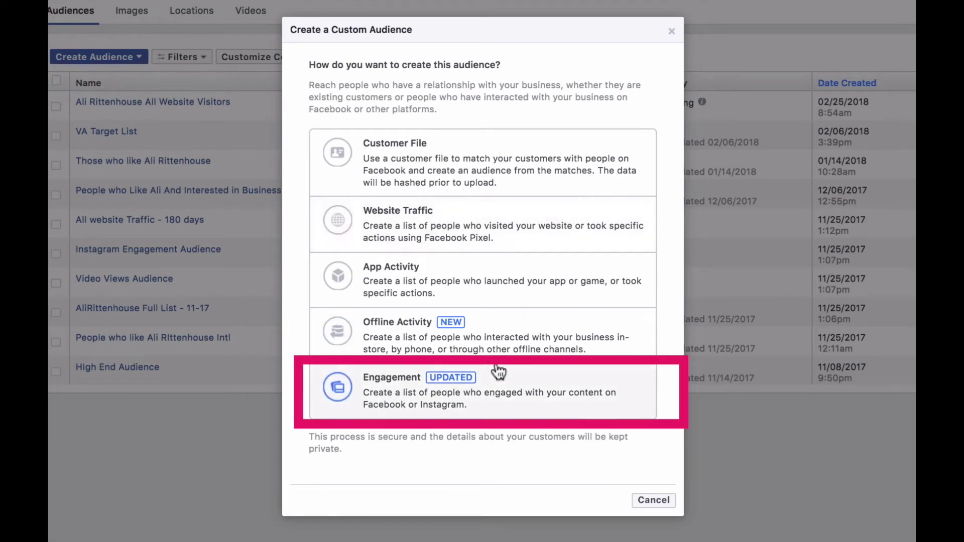
left_click(496, 391)
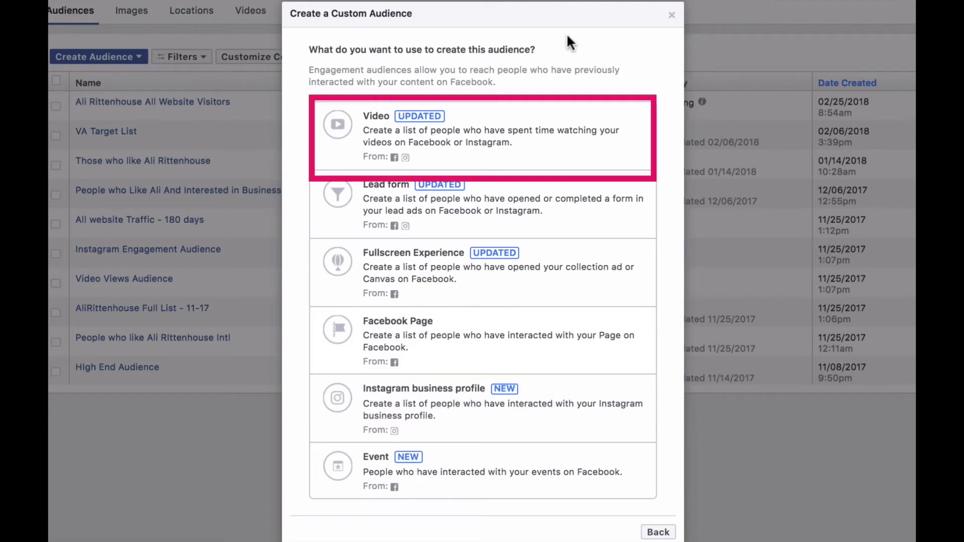
left_click(541, 121)
Target 25% video viewers and pick the Feb 20 video, the public speaking video and Q+ALI List Building.
left_click(516, 161)
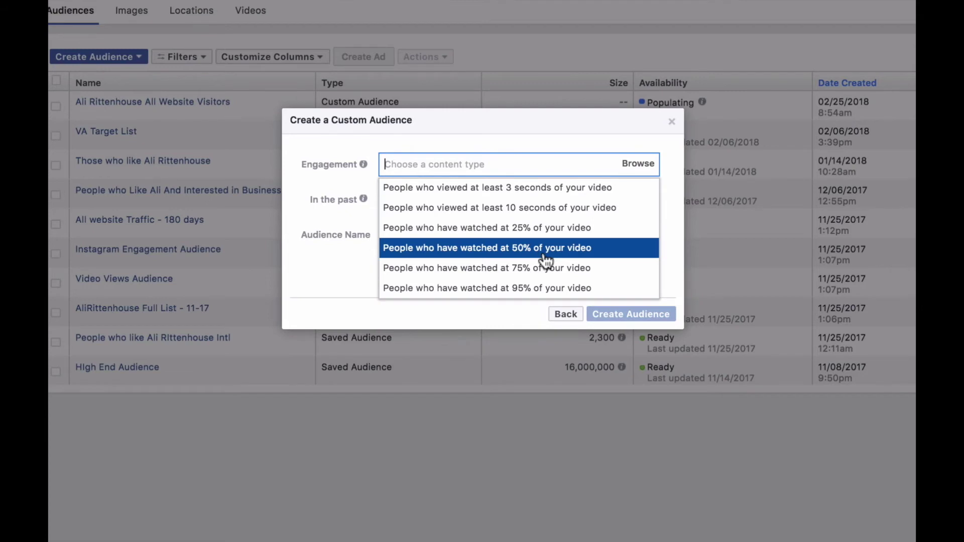
left_click(545, 231)
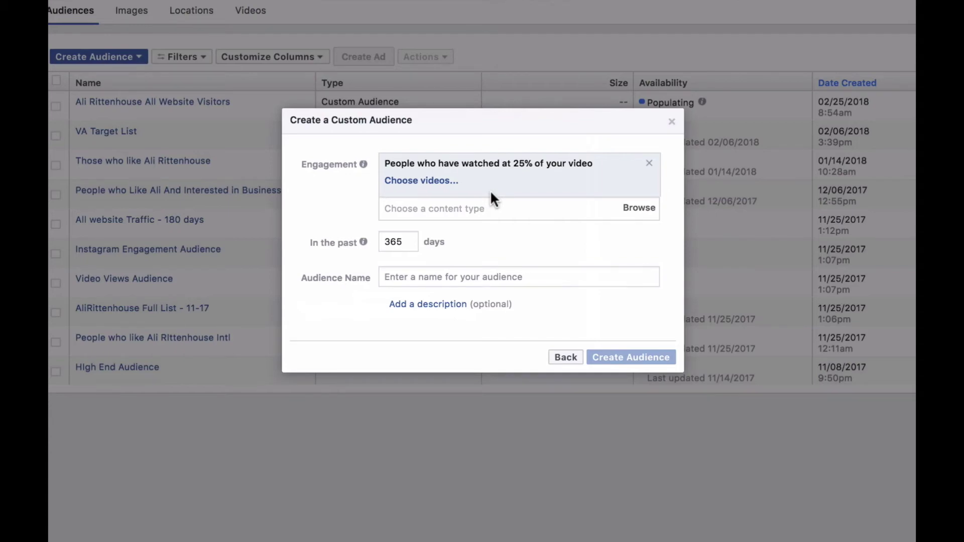
left_click(422, 181)
left_click(202, 183)
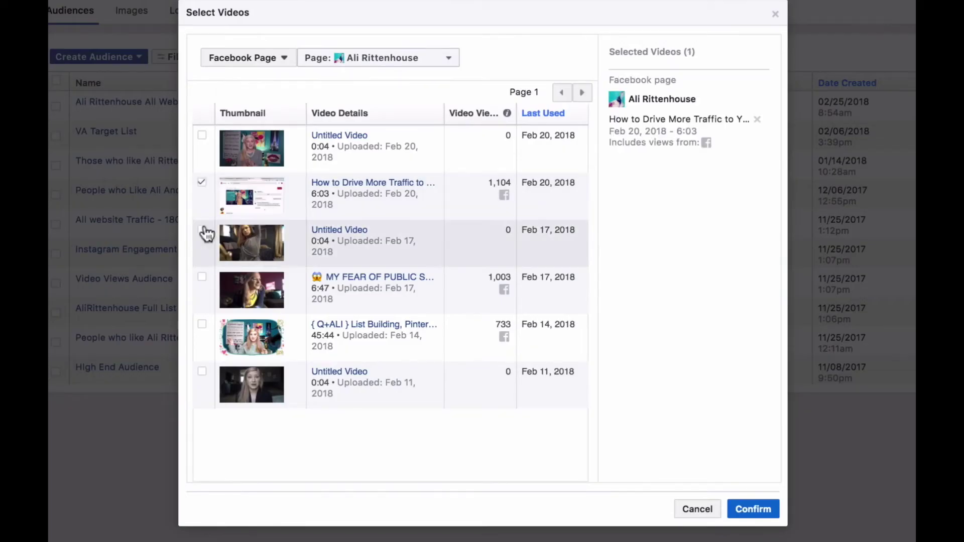
left_click(205, 276)
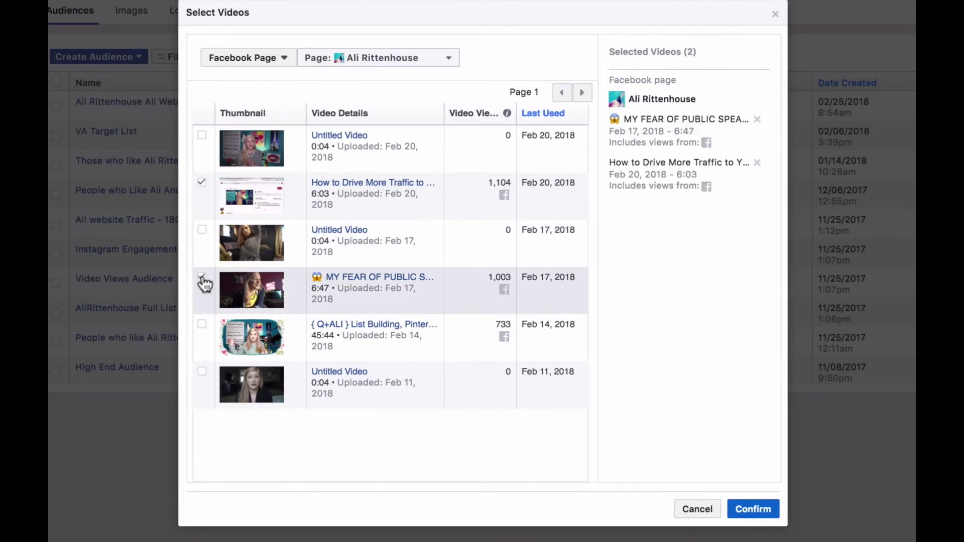
left_click(203, 325)
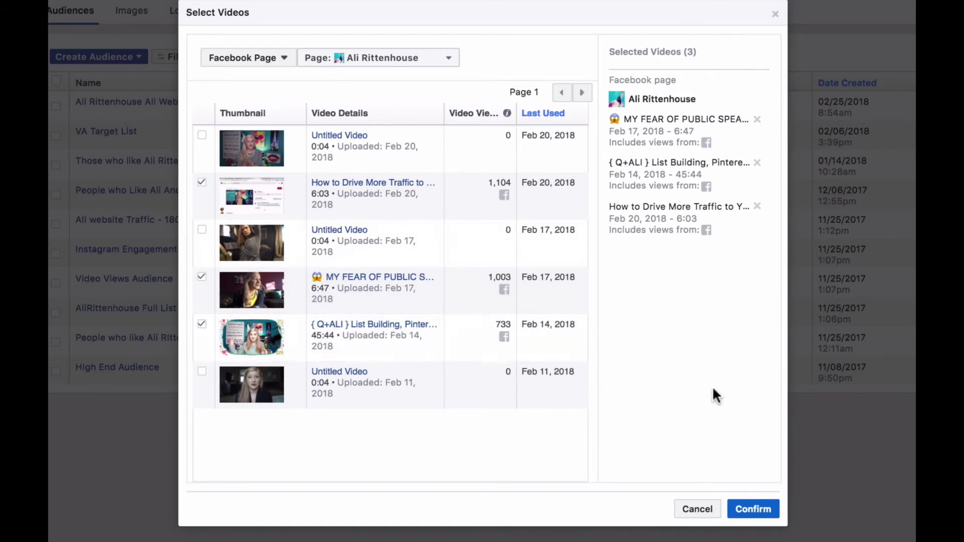
Confirm the three videos, set a 30-day lookback, and create '30 Days 25% View of Videos'.
left_click(753, 510)
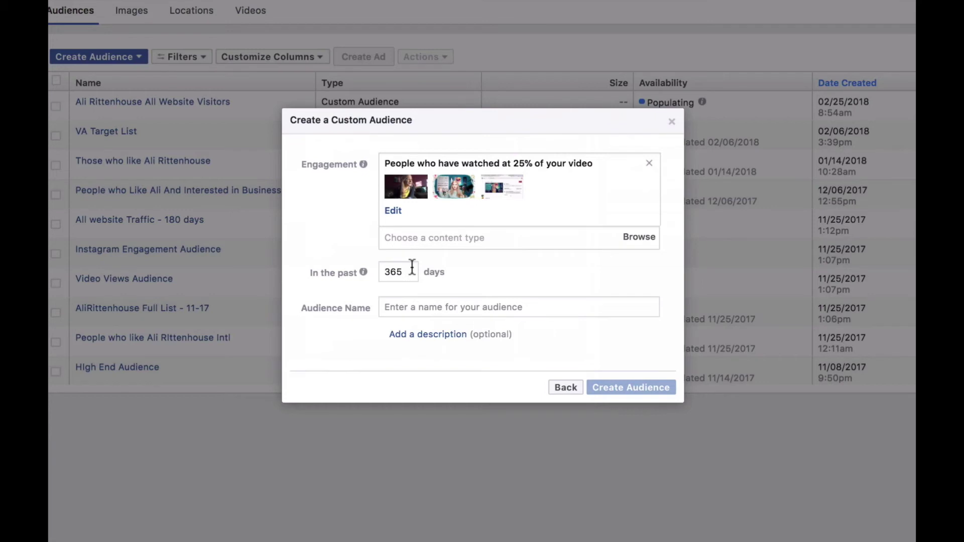
left_click_drag(411, 267, 384, 270)
type("30")
left_click(404, 310)
type("30 Day")
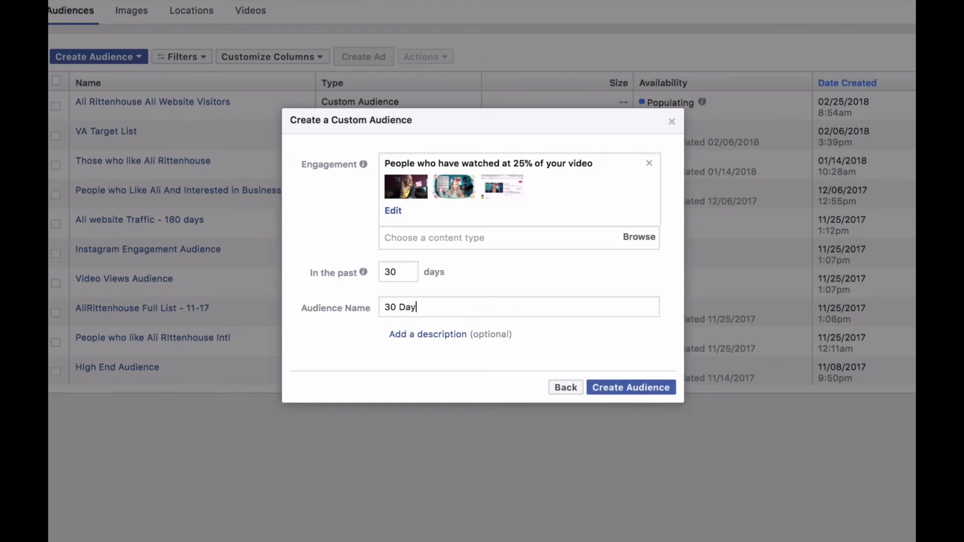
type("s 25% View of Videos")
left_click(650, 389)
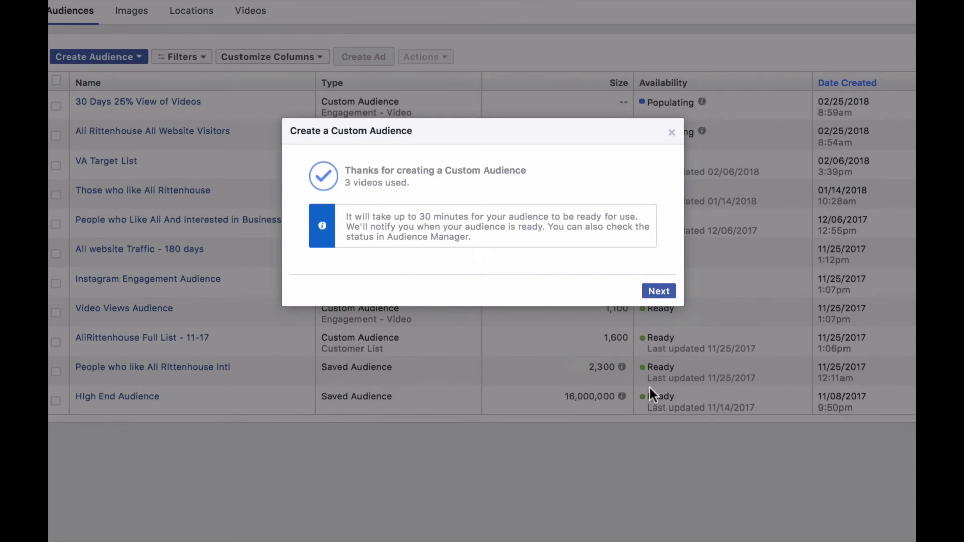
Close the confirmation and Next Steps dialogs to return to the audience list.
left_click(665, 291)
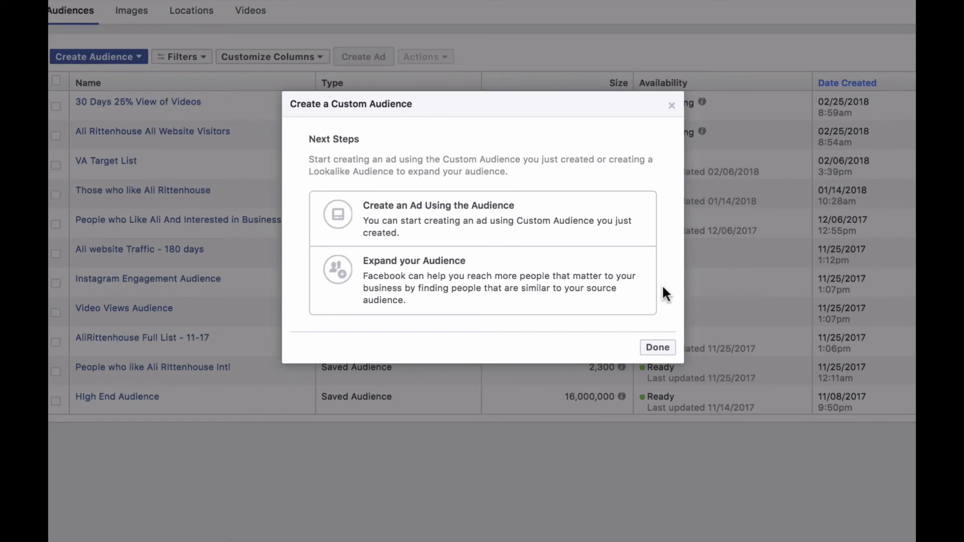
left_click(661, 349)
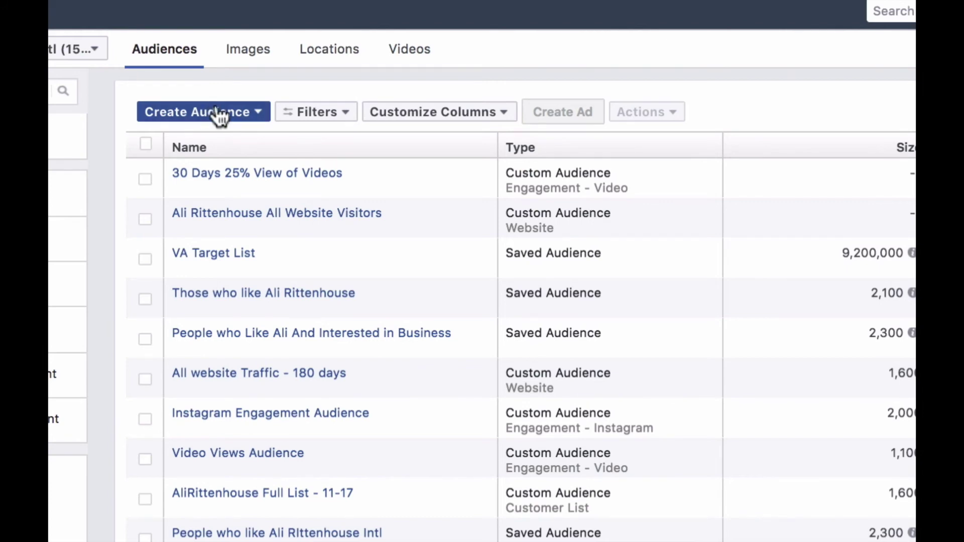
Start a Facebook Page engagement audience targeting everyone who engaged with the Page.
left_click(256, 120)
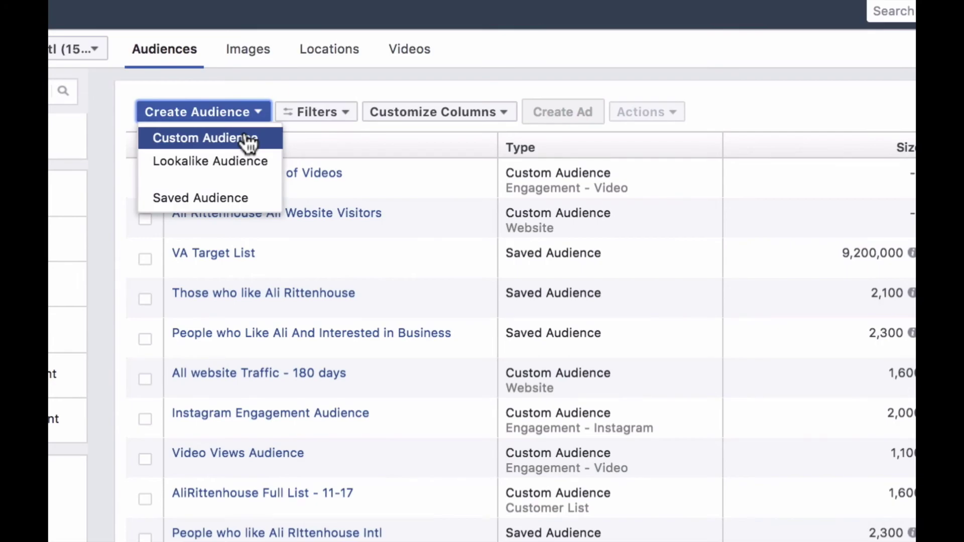
left_click(249, 144)
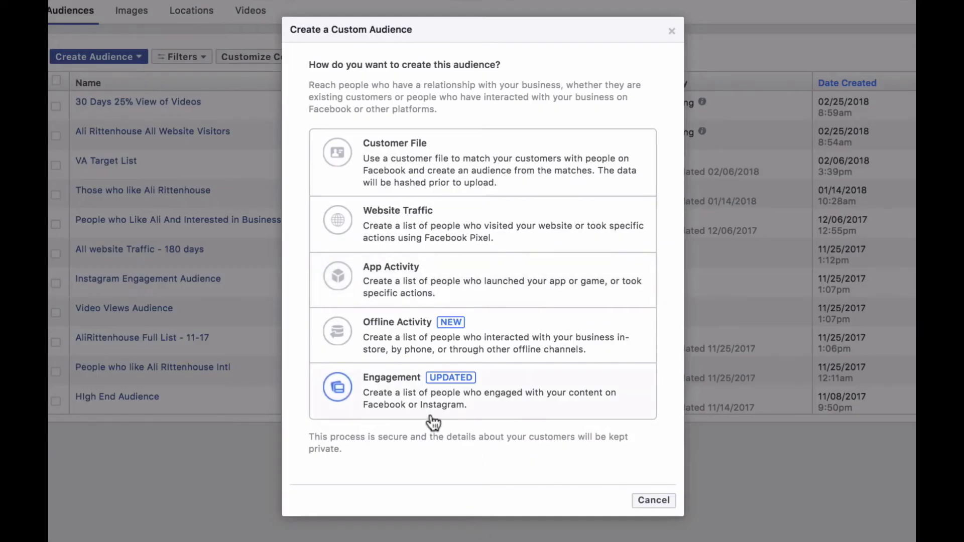
left_click(432, 418)
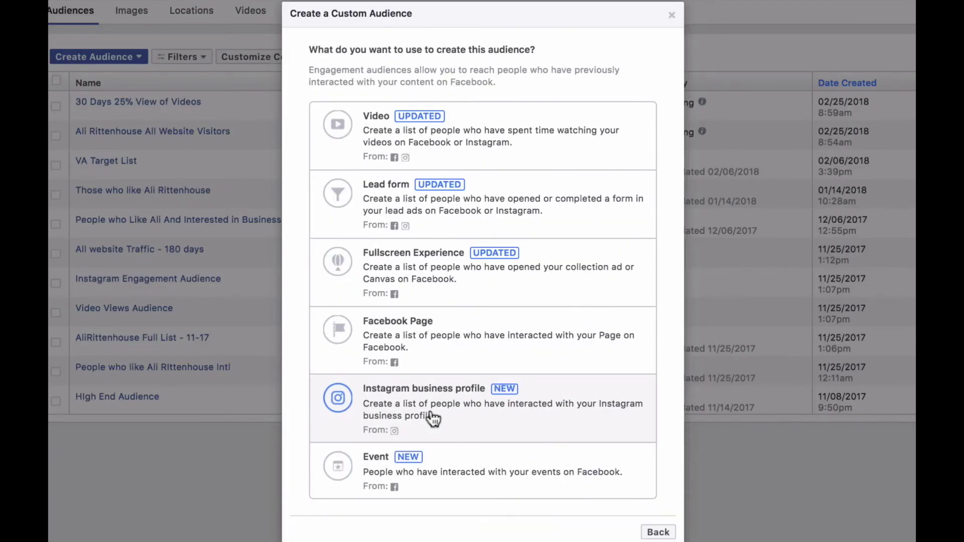
left_click(441, 343)
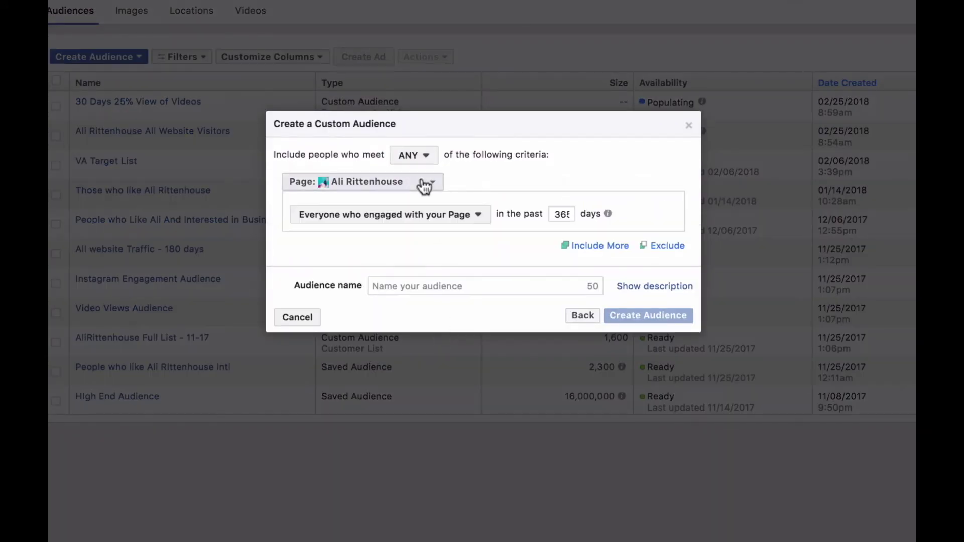
left_click(451, 216)
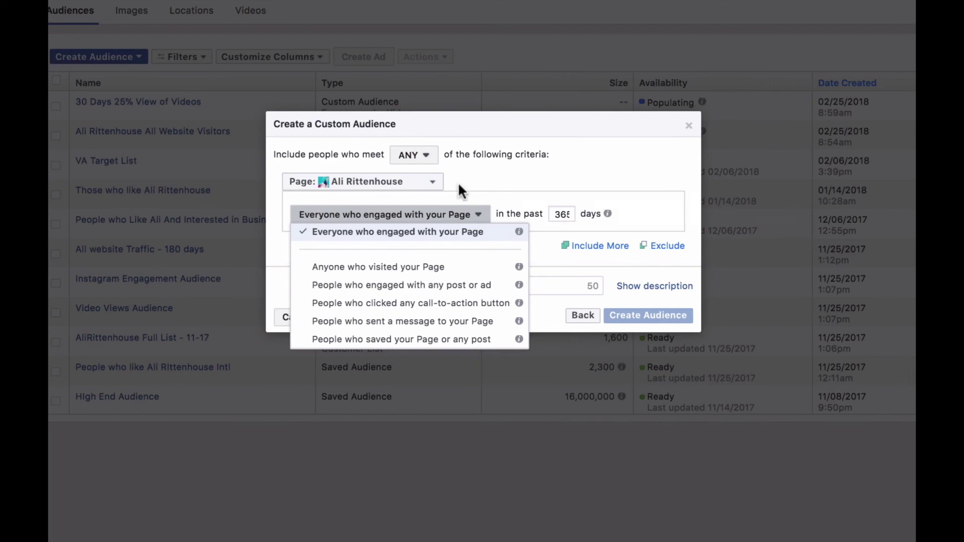
left_click(534, 196)
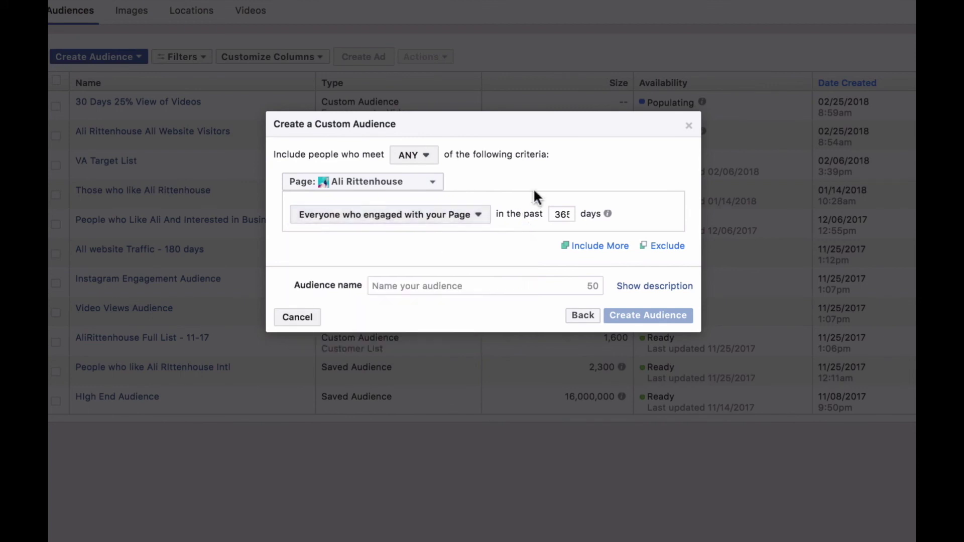
Set a 30-day lookback and create '30 Day Engagement with Facebook Page', then close the confirmation.
double_click(562, 214)
type("30")
left_click(541, 290)
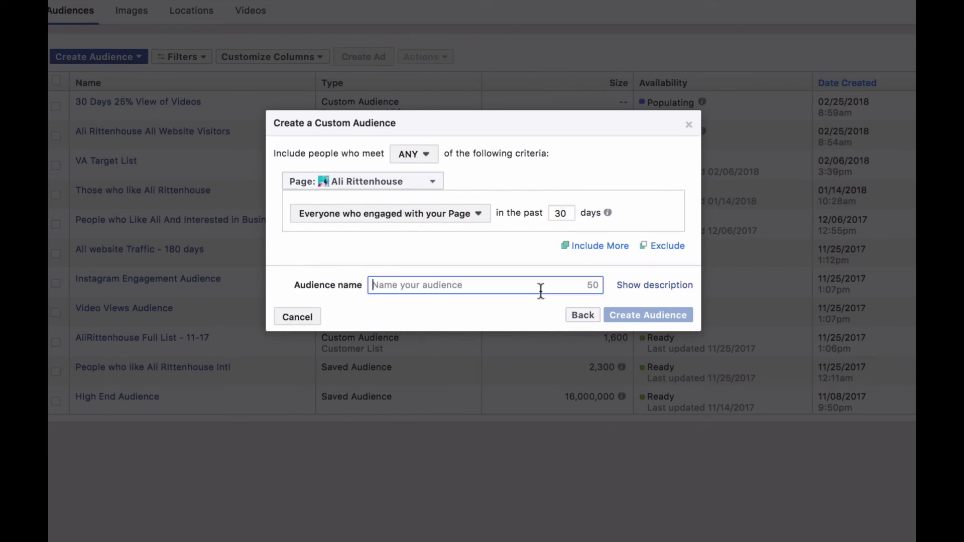
type("30 ")
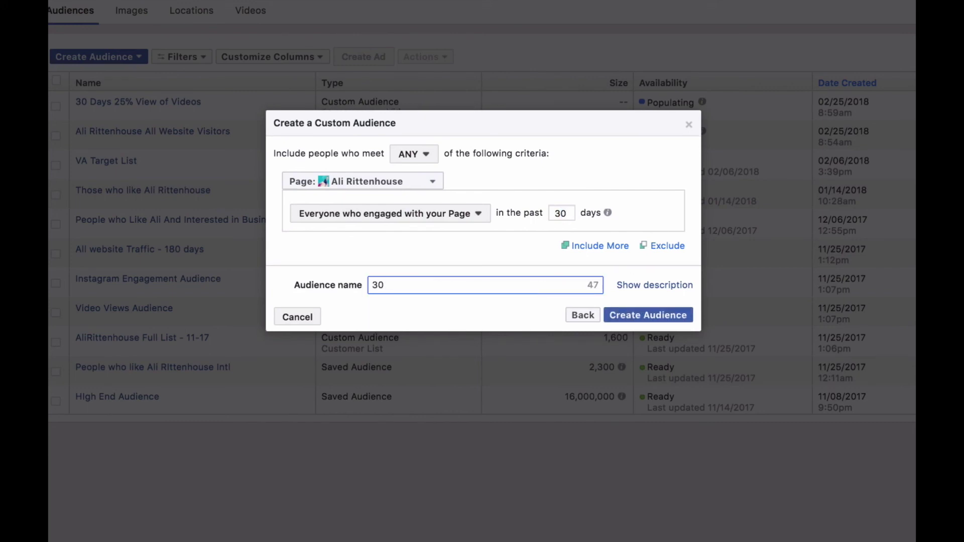
type("Day Engagement with Facebook Page")
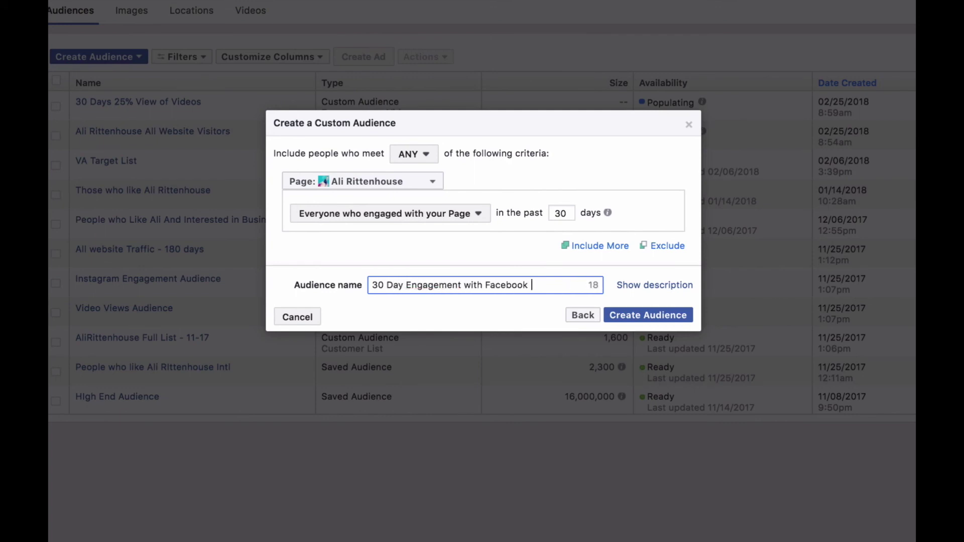
left_click(680, 320)
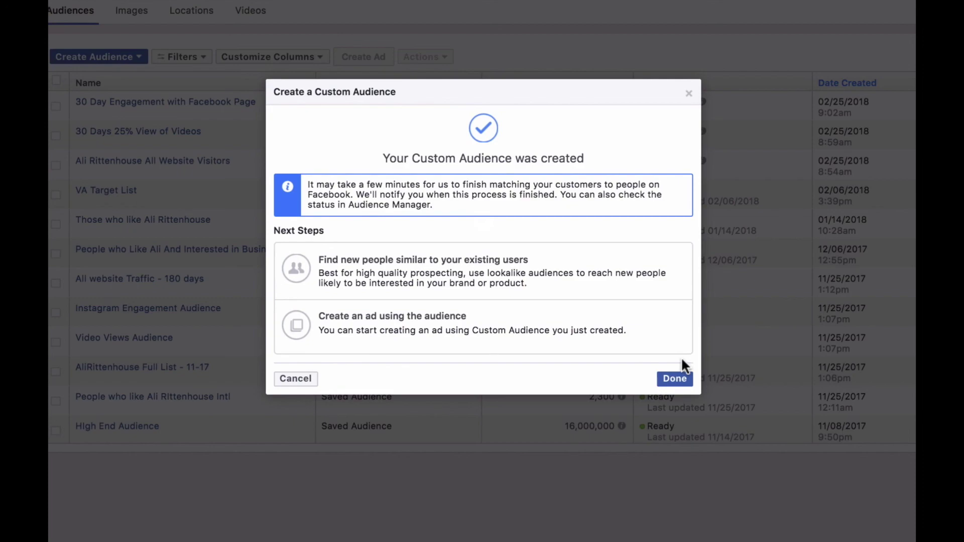
left_click(678, 378)
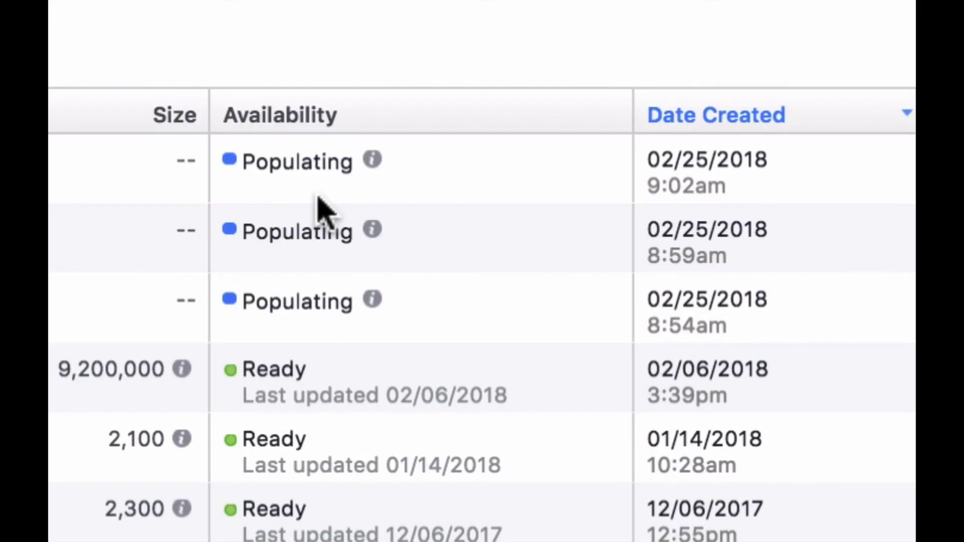